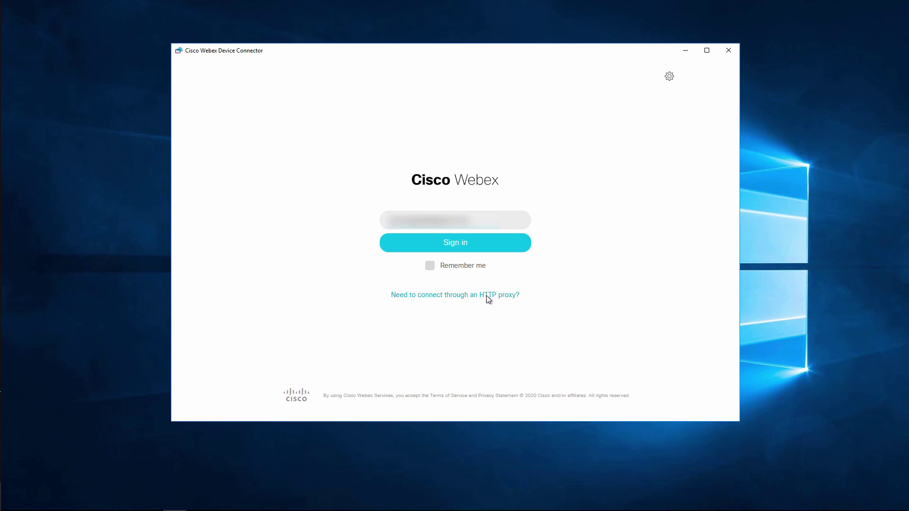
# Step: Check the HTTP proxy settings without changing them, then sign in to Webex Device Connector
pyautogui.click(416, 295)
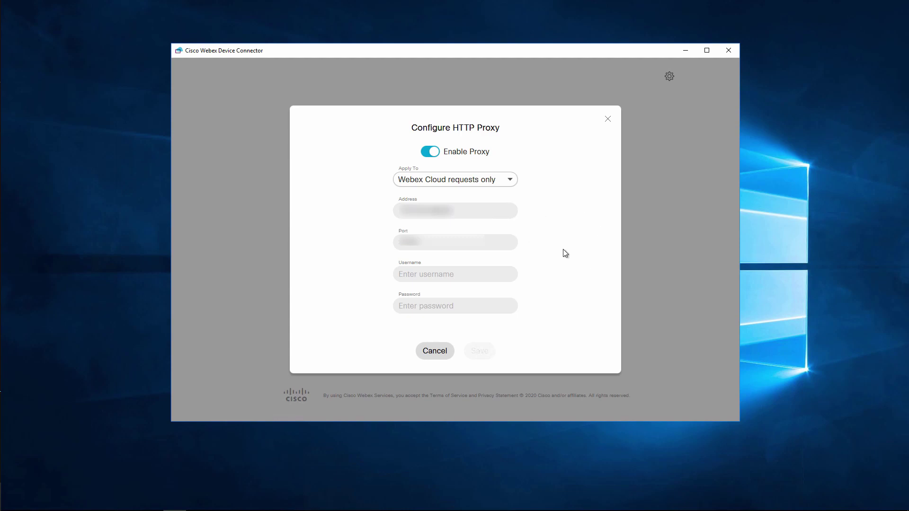
pyautogui.click(608, 119)
pyautogui.click(468, 247)
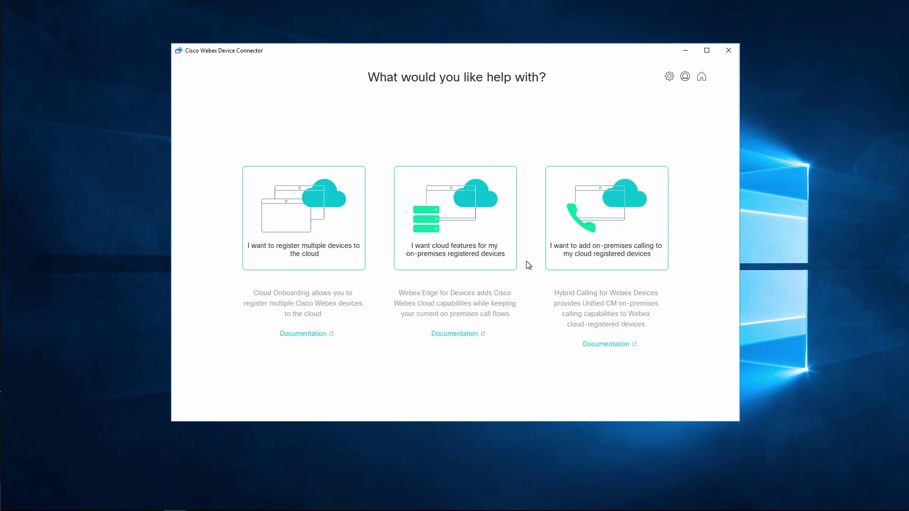
# Step: Choose cloud features for on-premises registered devices and view the file preparation guide
pyautogui.click(452, 236)
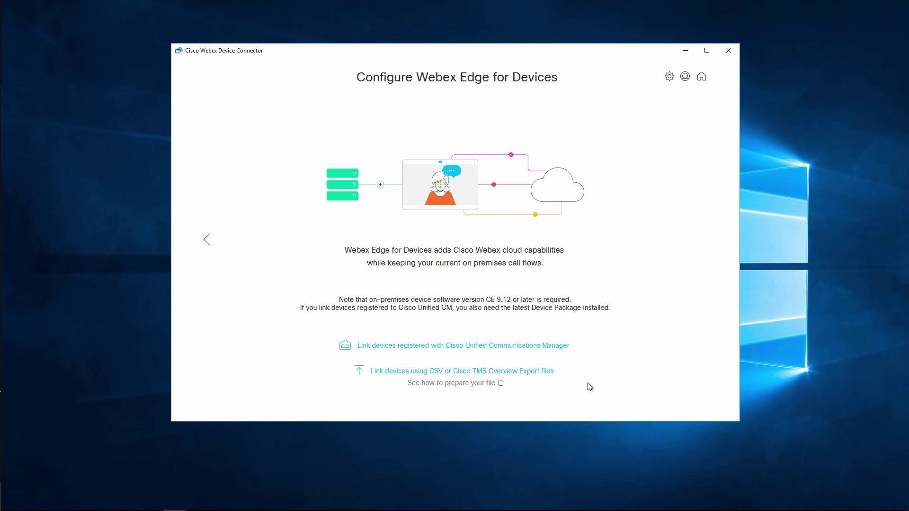
pyautogui.click(459, 387)
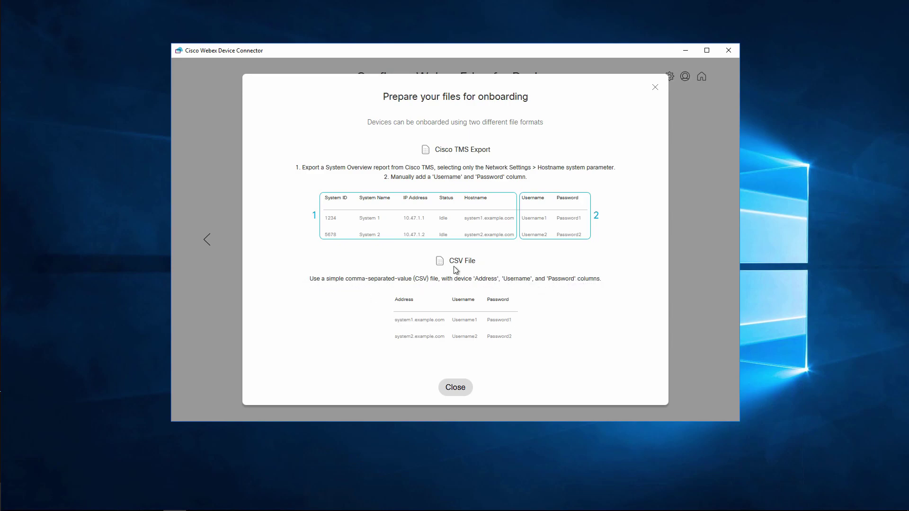
# Step: In Notepad, write an Address,Username,Password header and a testendpoint.domain.com row with the device's credentials
pyautogui.click(449, 386)
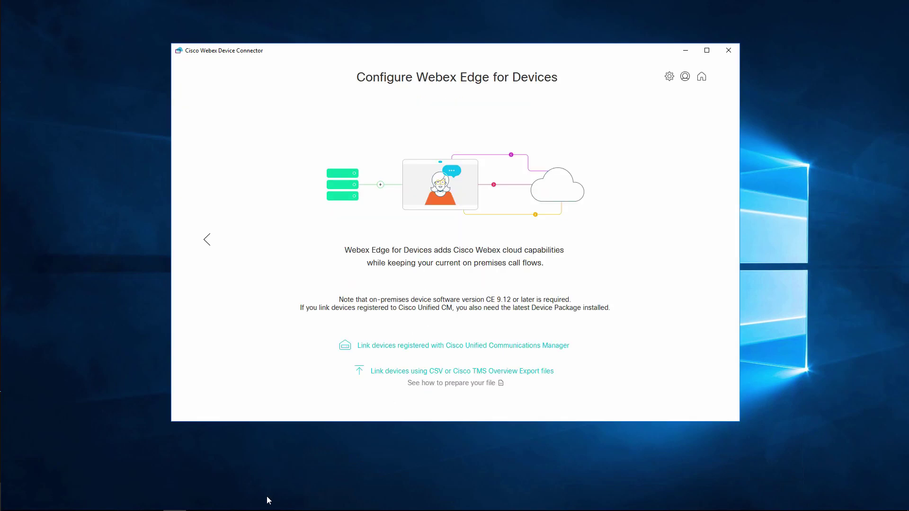
pyautogui.click(199, 502)
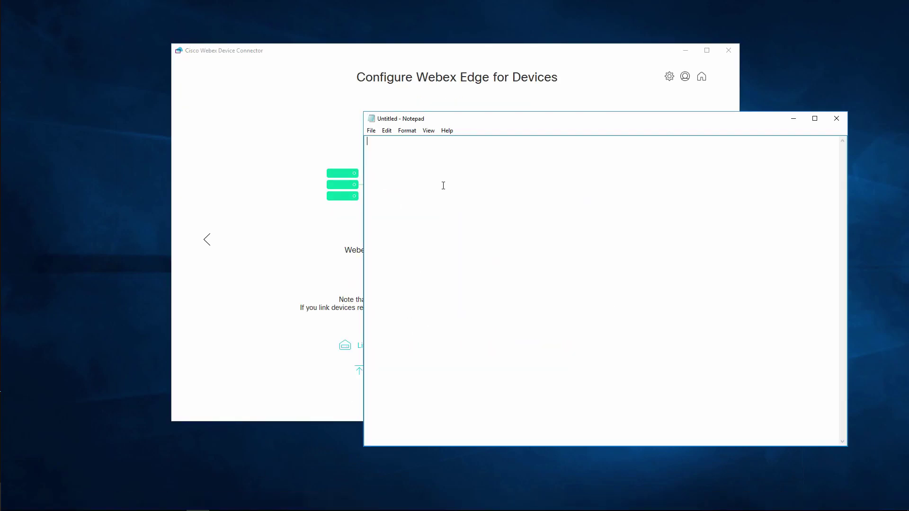
pyautogui.write('Address,Username,Password')
pyautogui.press('Return')
pyautogui.write('testendpoint')
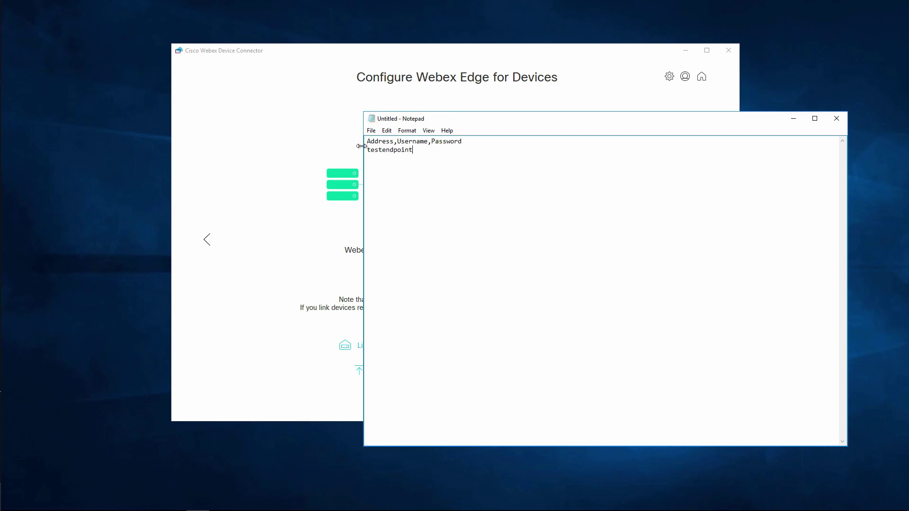
pyautogui.write('.domain.com')
pyautogui.write(',')
pyautogui.doubleClick(412, 141)
pyautogui.click(465, 151)
pyautogui.write('admin')
pyautogui.doubleClick(447, 141)
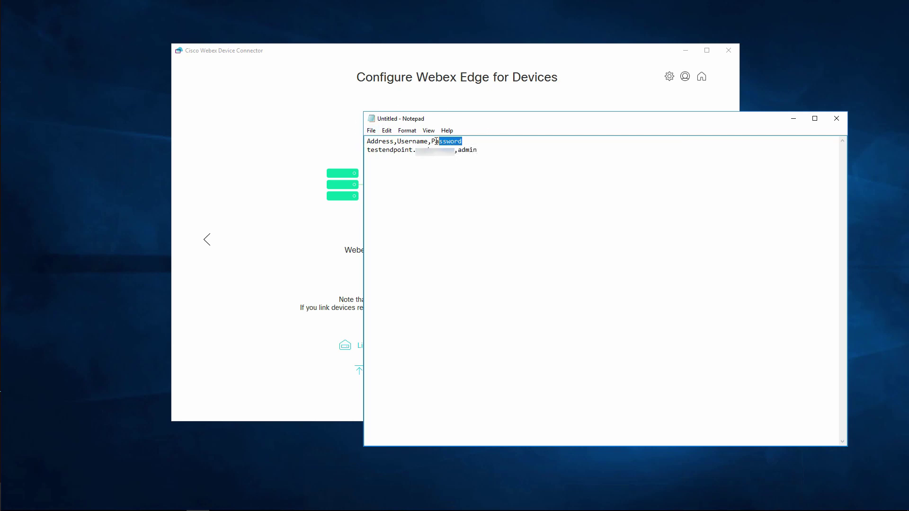
pyautogui.click(479, 150)
pyautogui.write(',cisco123')
# Step: Save the document as endpointtest.csv with file type All Files
pyautogui.click(372, 131)
pyautogui.click(392, 173)
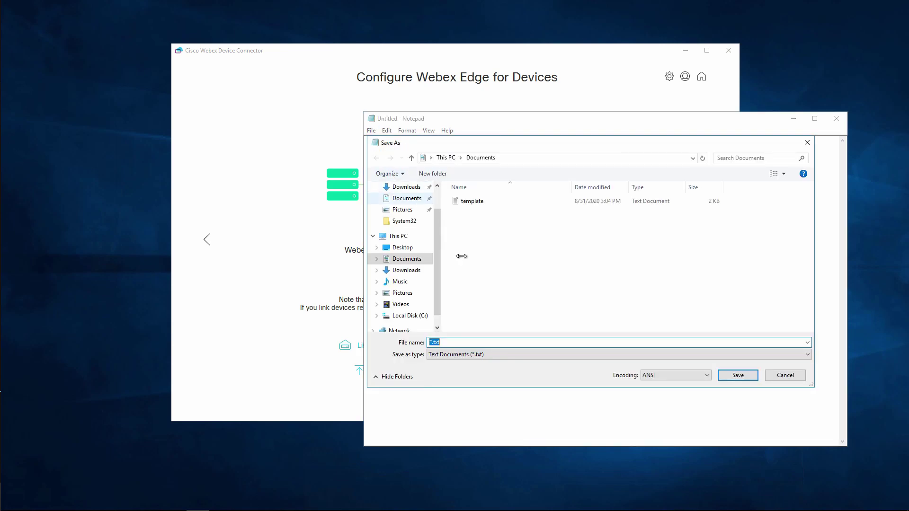
pyautogui.write('endpointtest')
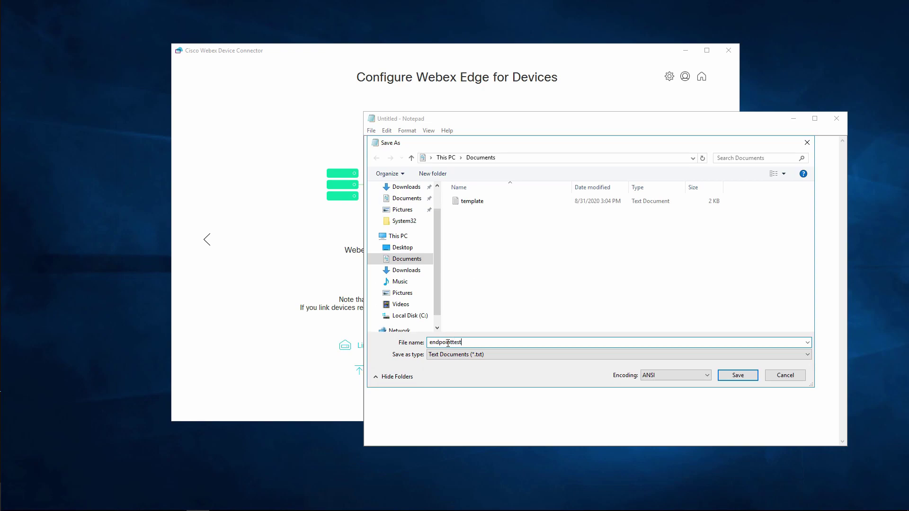
pyautogui.click(450, 354)
pyautogui.click(438, 372)
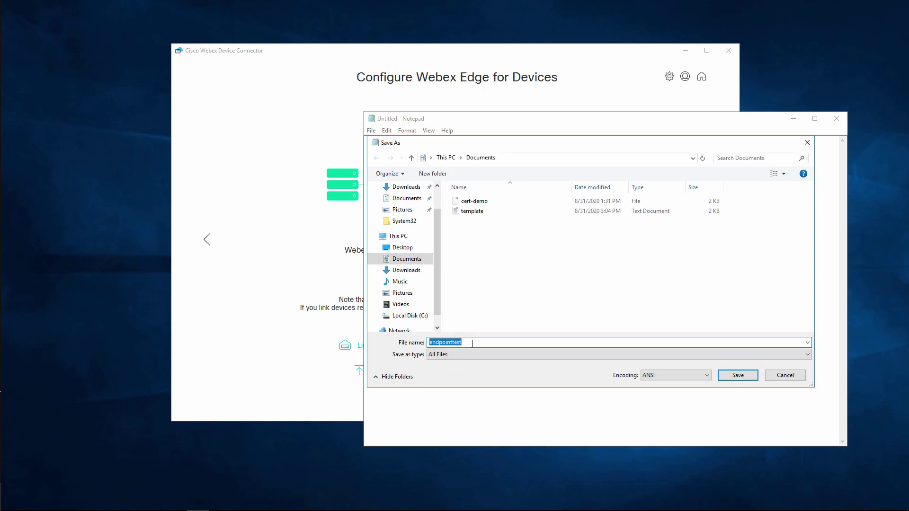
pyautogui.click(475, 343)
pyautogui.write('.csv')
pyautogui.click(755, 376)
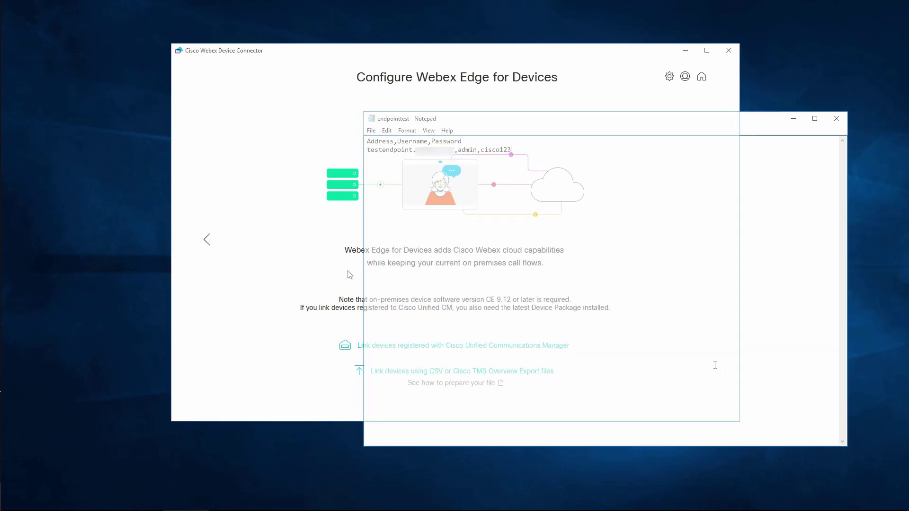
# Step: Link devices from a CSV file by loading endpointtest.csv from Documents
pyautogui.click(428, 372)
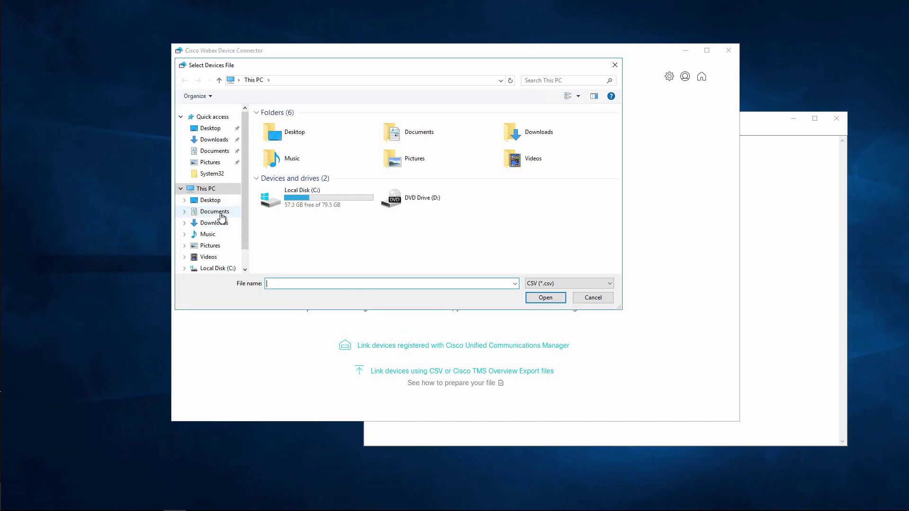
pyautogui.click(220, 213)
pyautogui.click(280, 124)
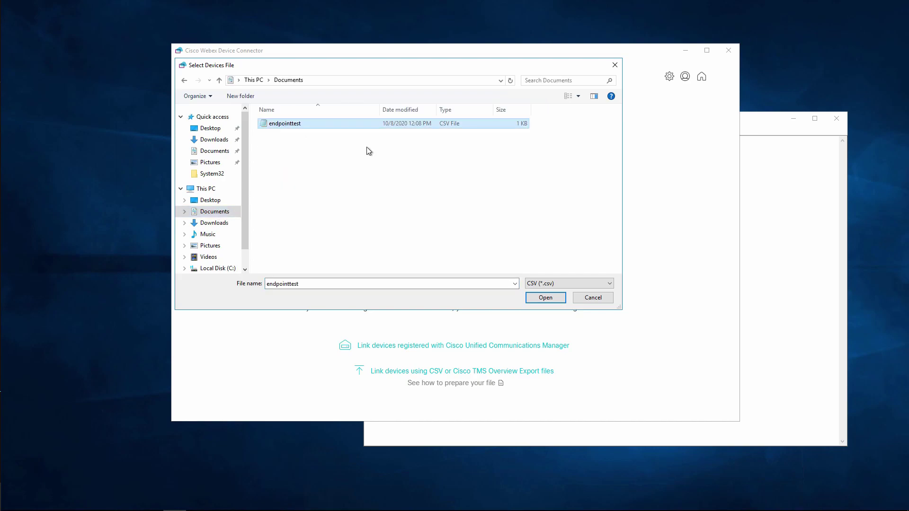
pyautogui.click(534, 299)
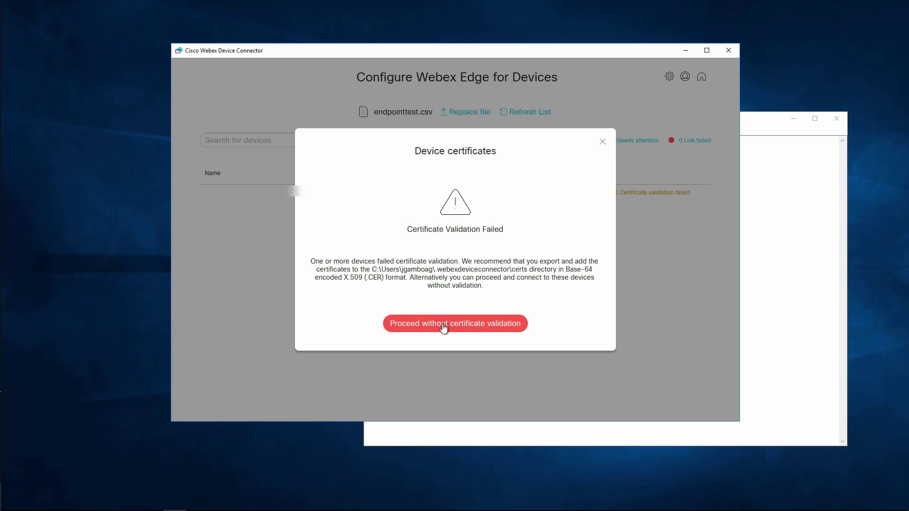
# Step: Proceed without certificate validation and try linking the Room Kit Plus, which reports Link failed
pyautogui.click(443, 326)
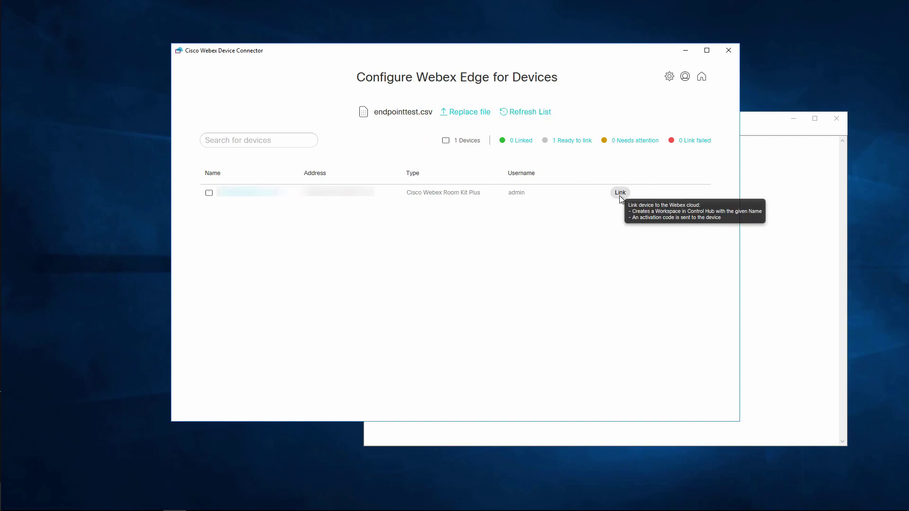
pyautogui.click(620, 194)
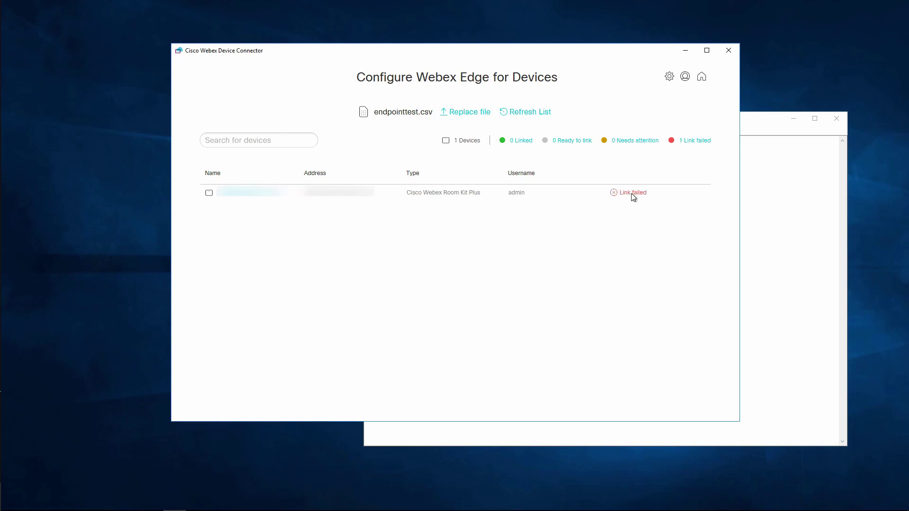
pyautogui.moveTo(628, 195)
pyautogui.click(176, 509)
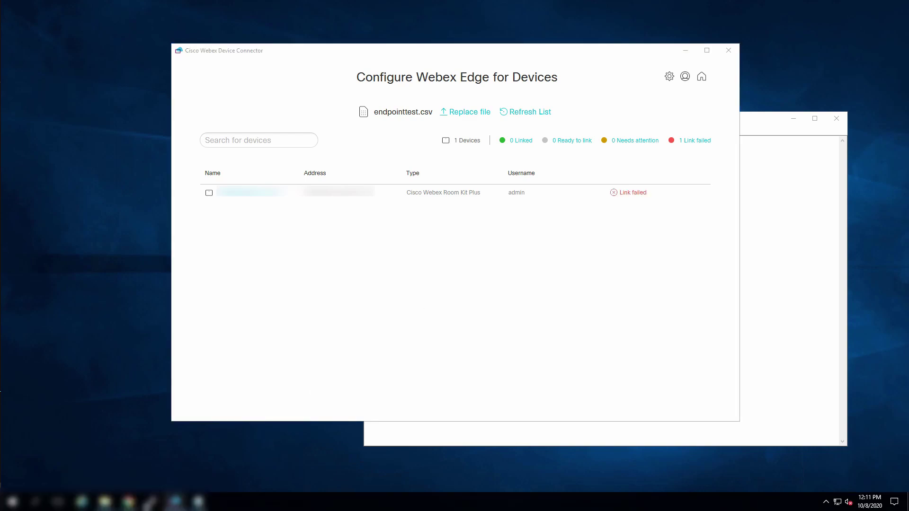
# Step: Bring up the codec web interface in Chrome and open the Setup menu
pyautogui.click(176, 502)
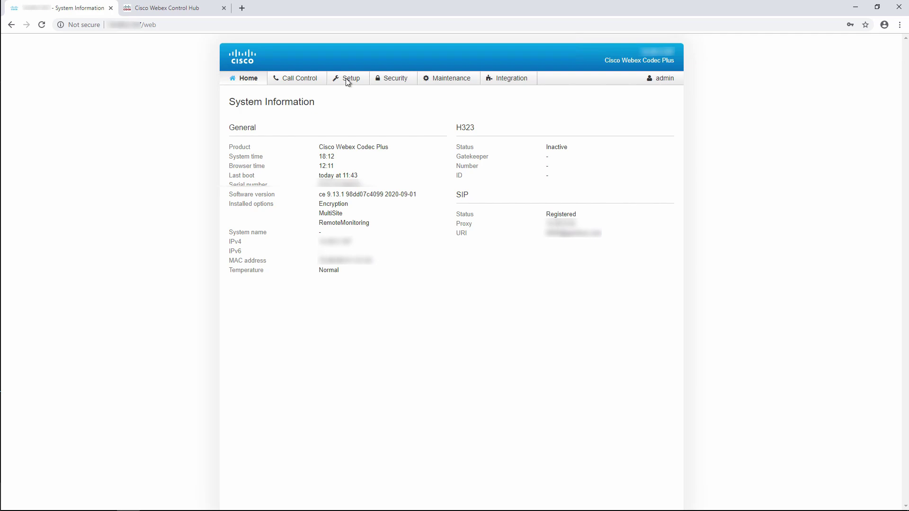
pyautogui.click(348, 81)
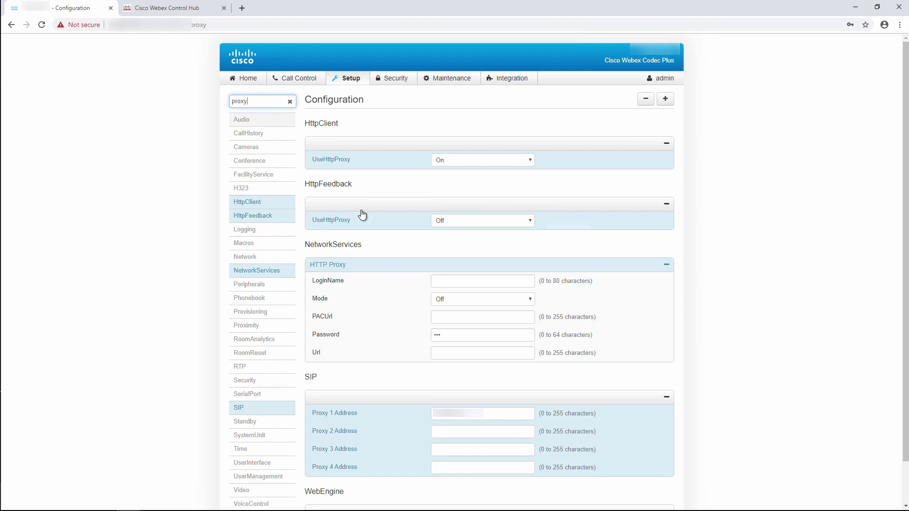
# Step: Change NetworkServices HTTP Proxy Mode from Off to Manual
pyautogui.click(445, 300)
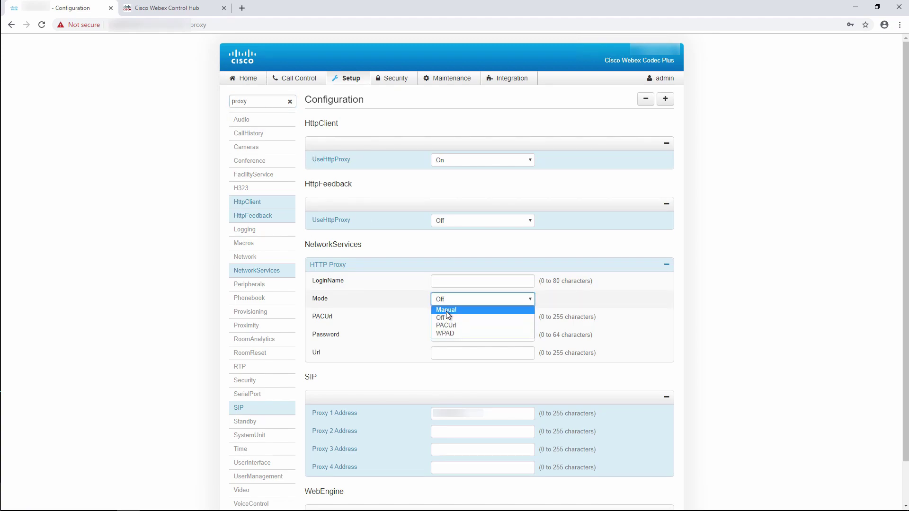
pyautogui.click(447, 311)
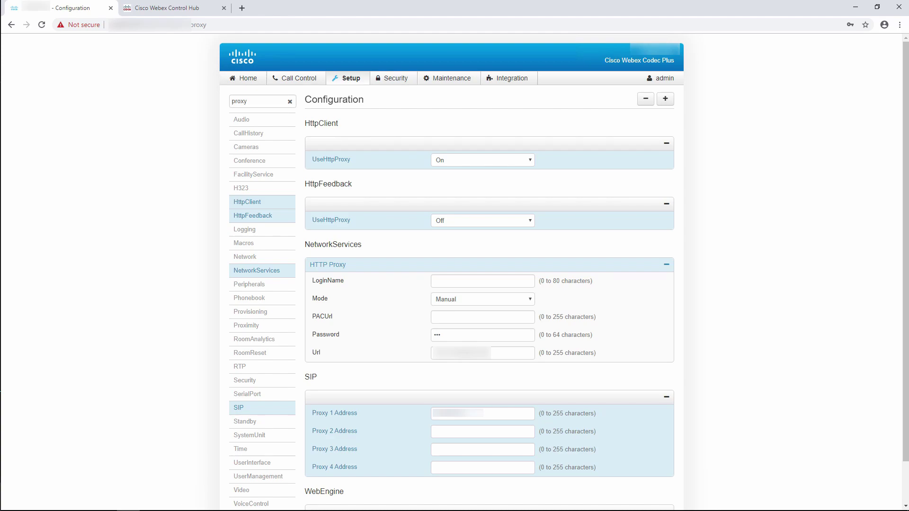
# Step: Retry the Room Kit Plus link, then verify Webex Status Registered on the codec's System Information page
pyautogui.click(195, 502)
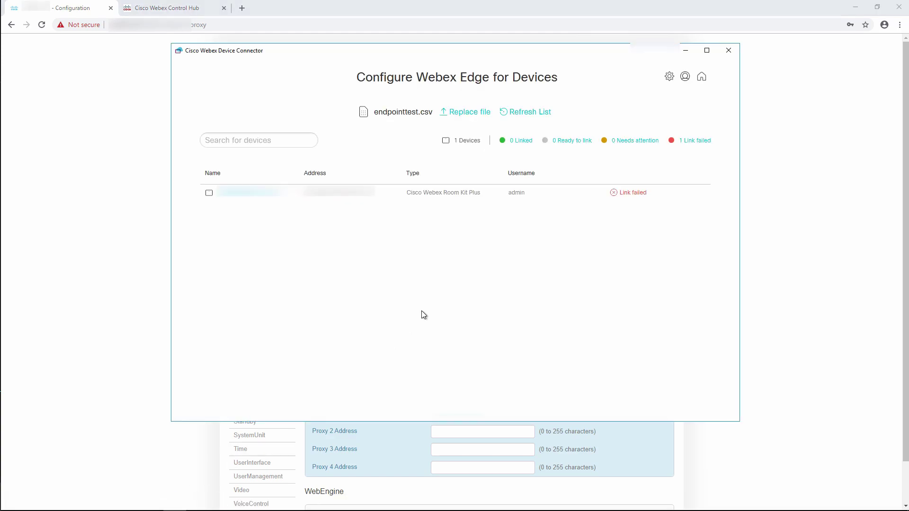
pyautogui.click(629, 193)
pyautogui.click(156, 139)
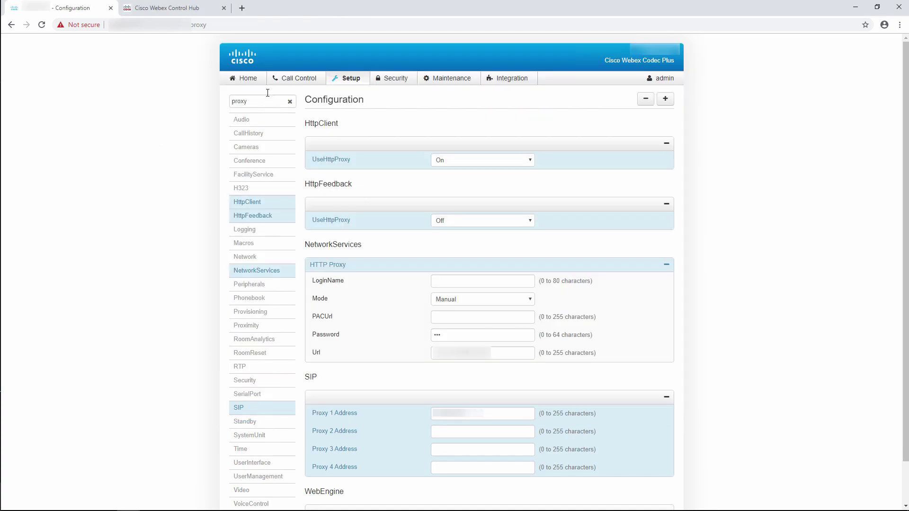
pyautogui.click(239, 83)
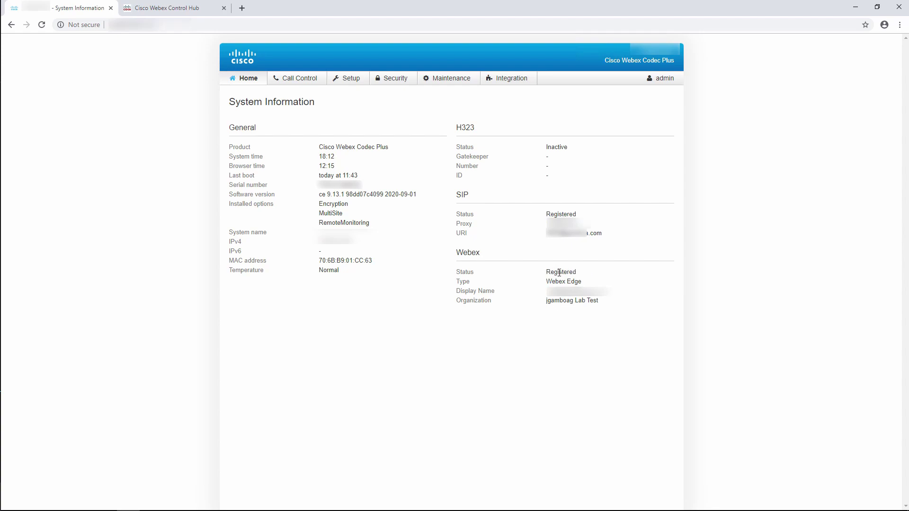
pyautogui.doubleClick(574, 273)
pyautogui.doubleClick(468, 253)
# Step: In Control Hub Devices, open the Cisco Webex Room Kit Plus belonging to workspace 9090
pyautogui.click(150, 9)
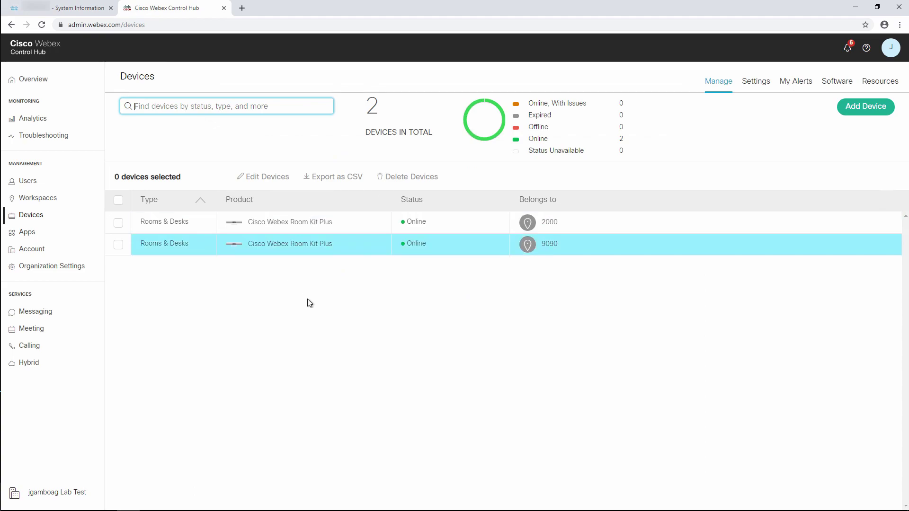
pyautogui.click(347, 247)
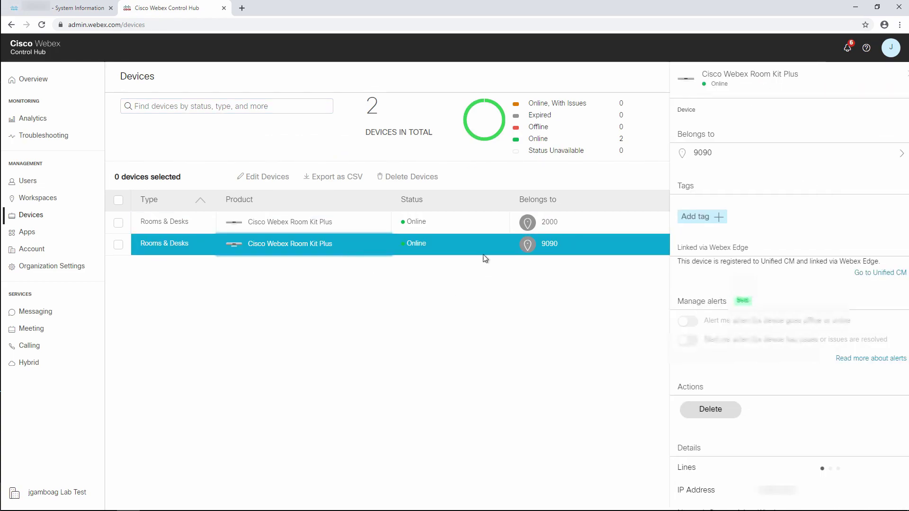